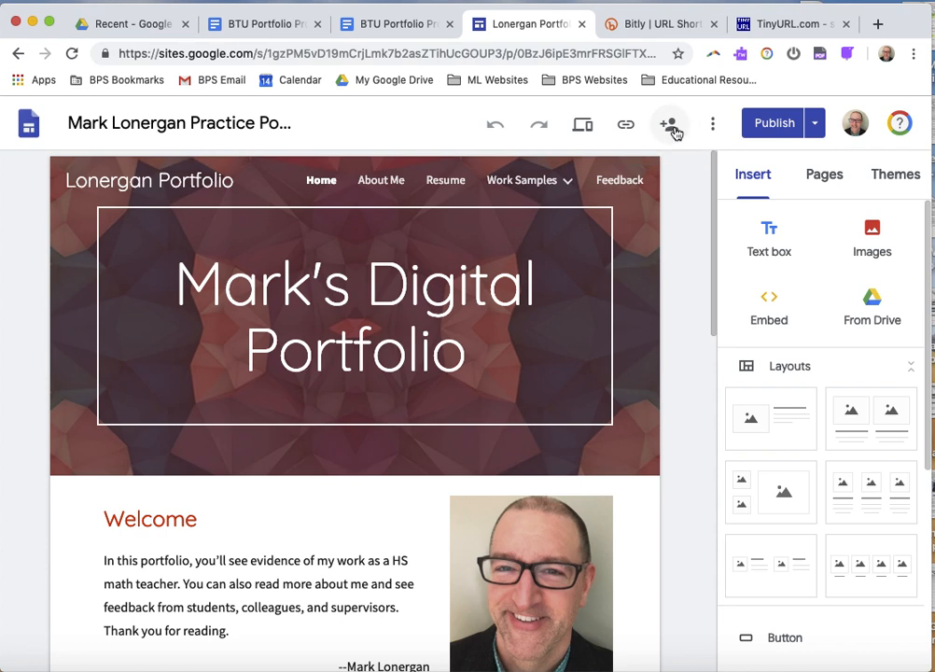
Share the site draft with the BTU portfolio reviewer's e-mail account with editing rights, approving sharing outside the organization.
left_click(669, 127)
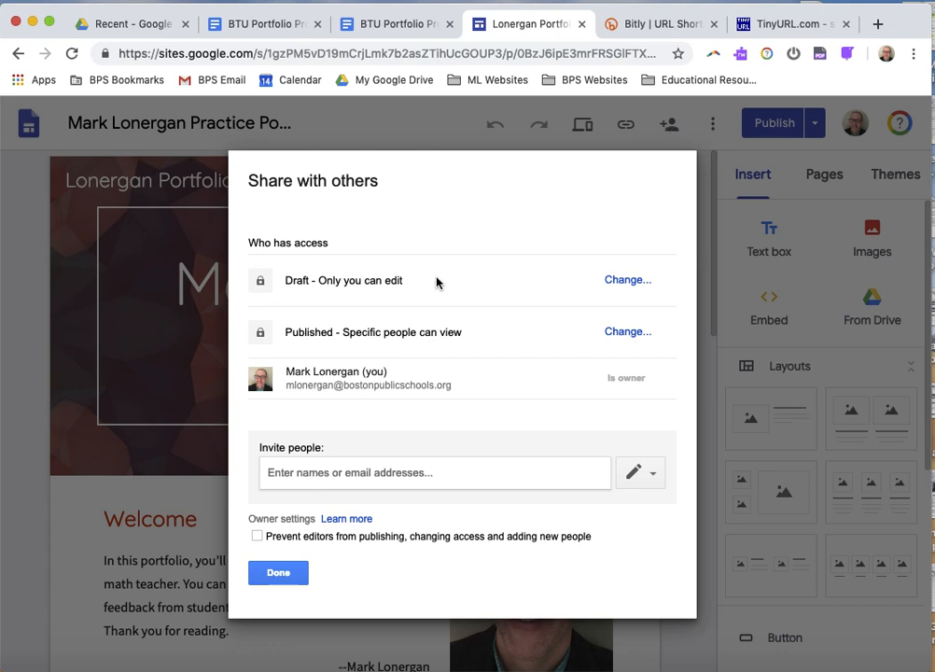
left_click(323, 474)
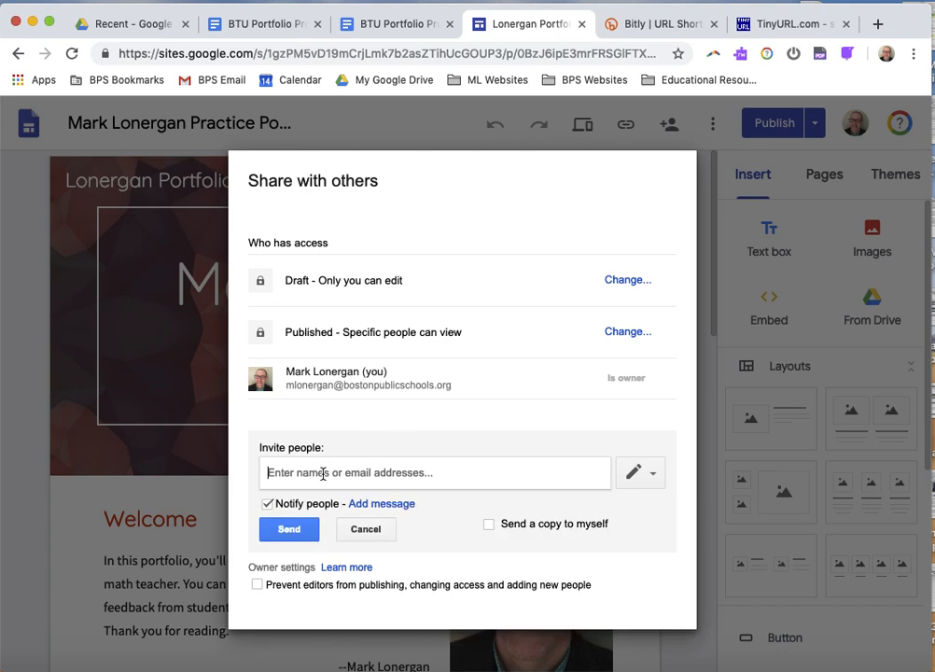
type("btu")
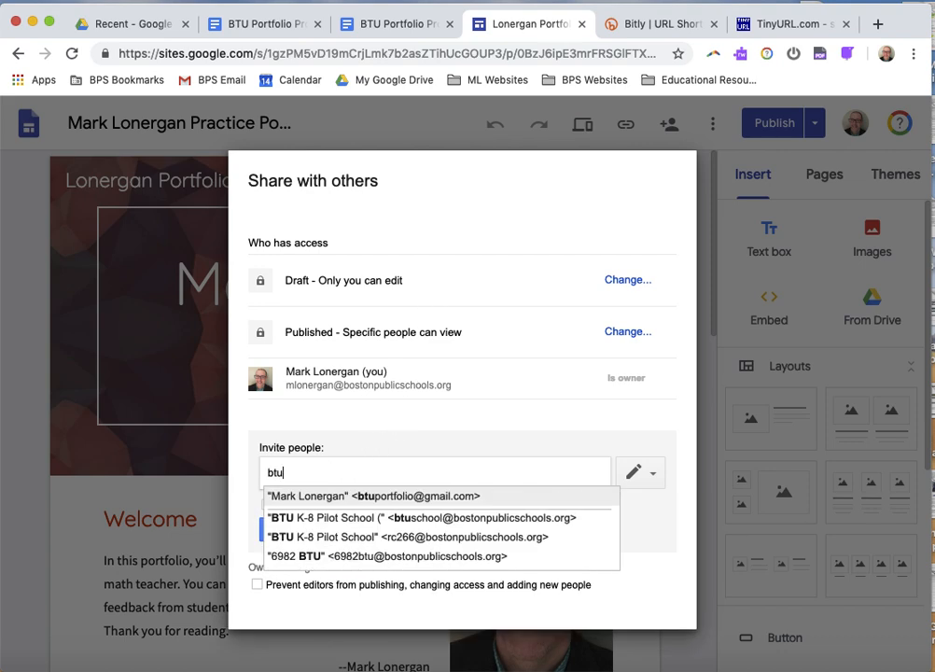
left_click(302, 497)
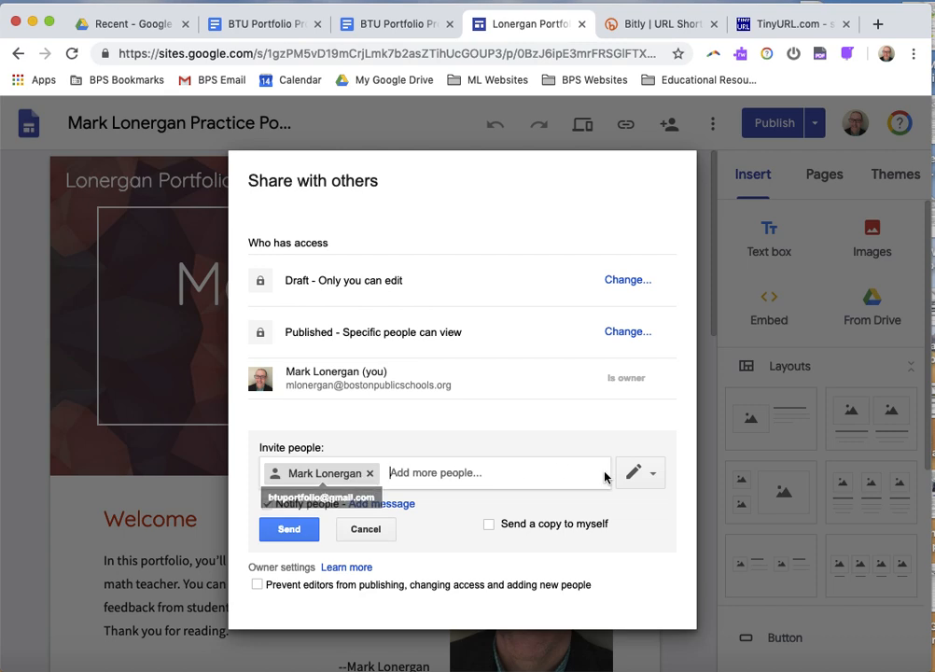
left_click(652, 478)
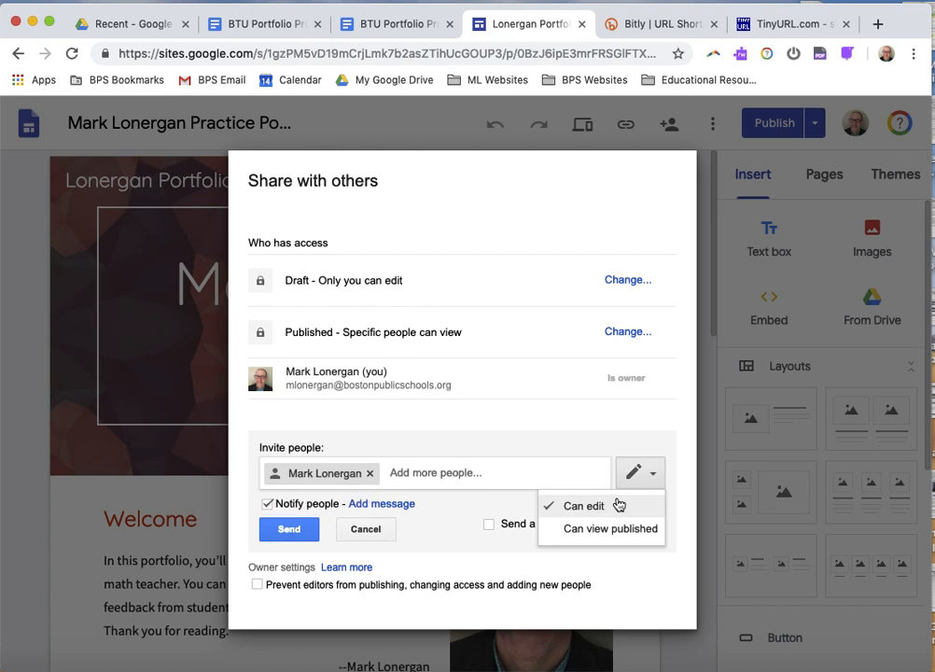
left_click(653, 477)
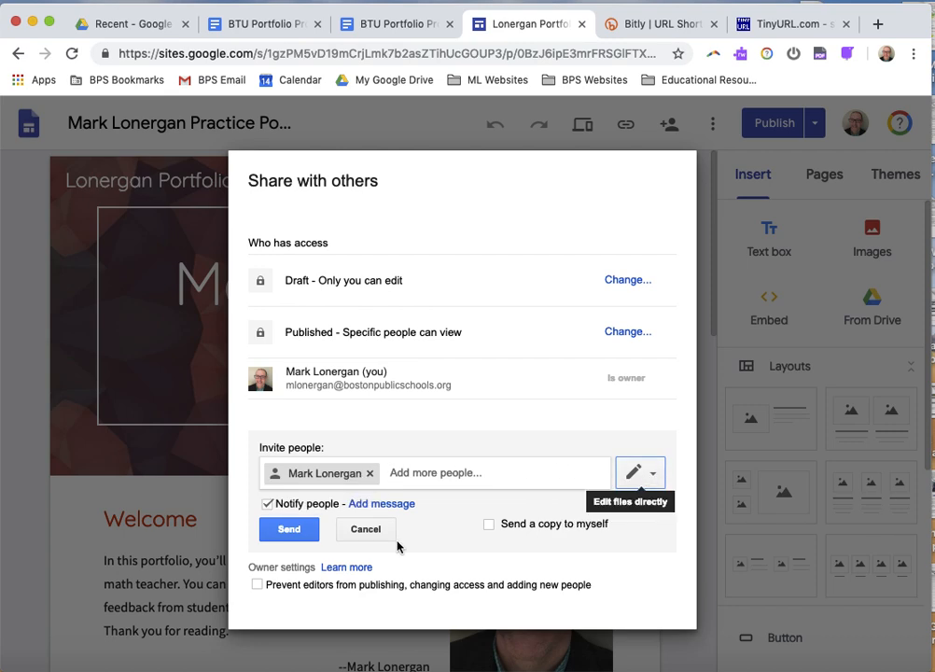
left_click(288, 528)
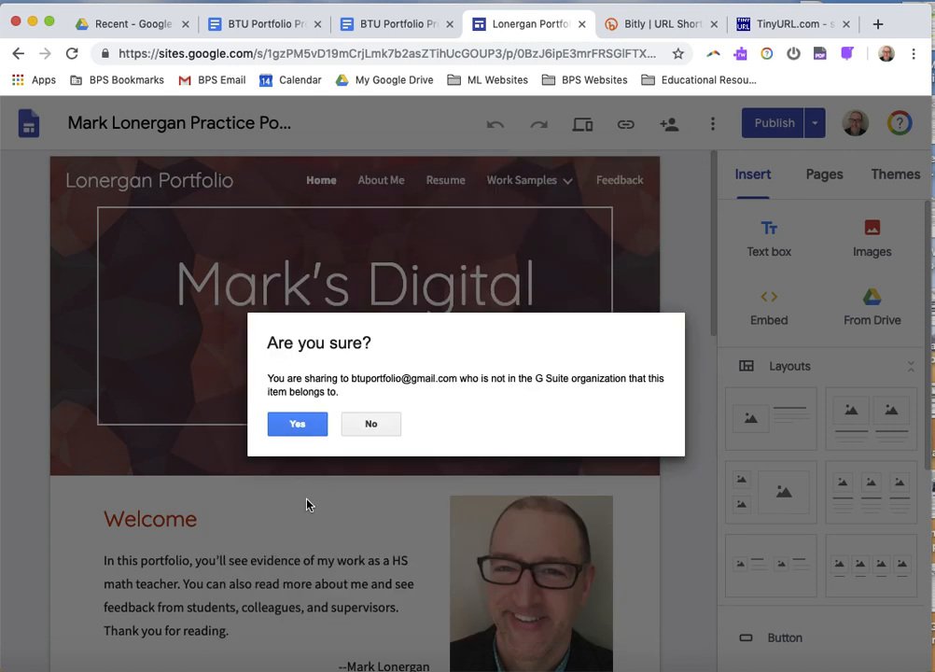
left_click(297, 423)
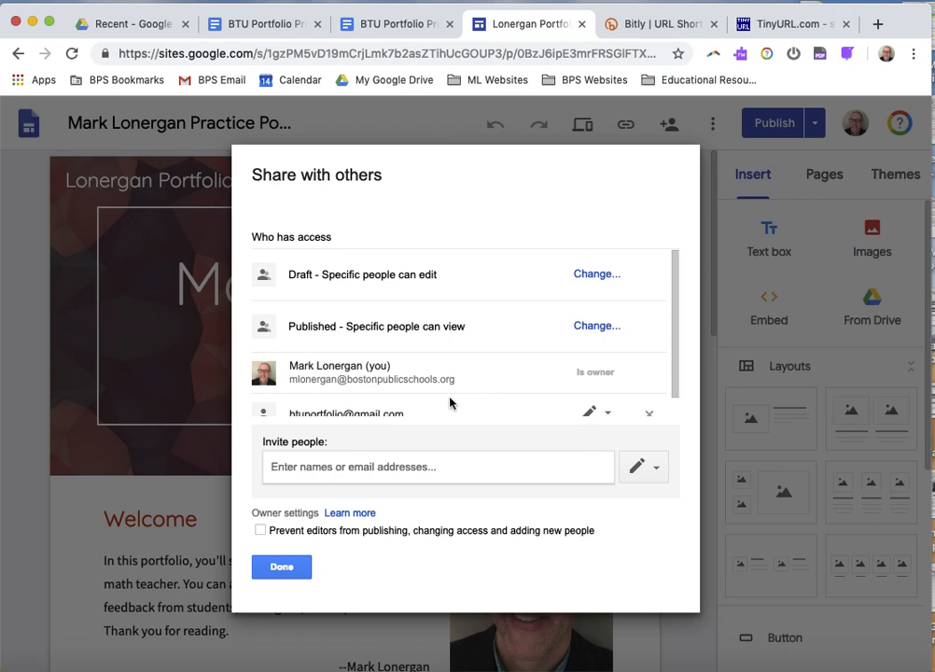
scroll(450, 403, "down", 1)
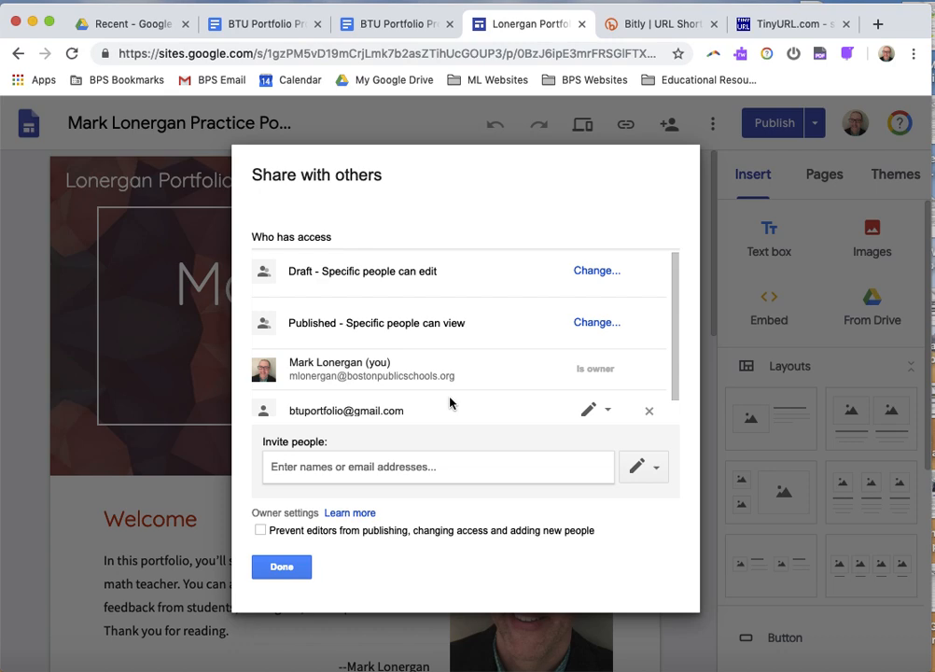
scroll(447, 389, "down", 2)
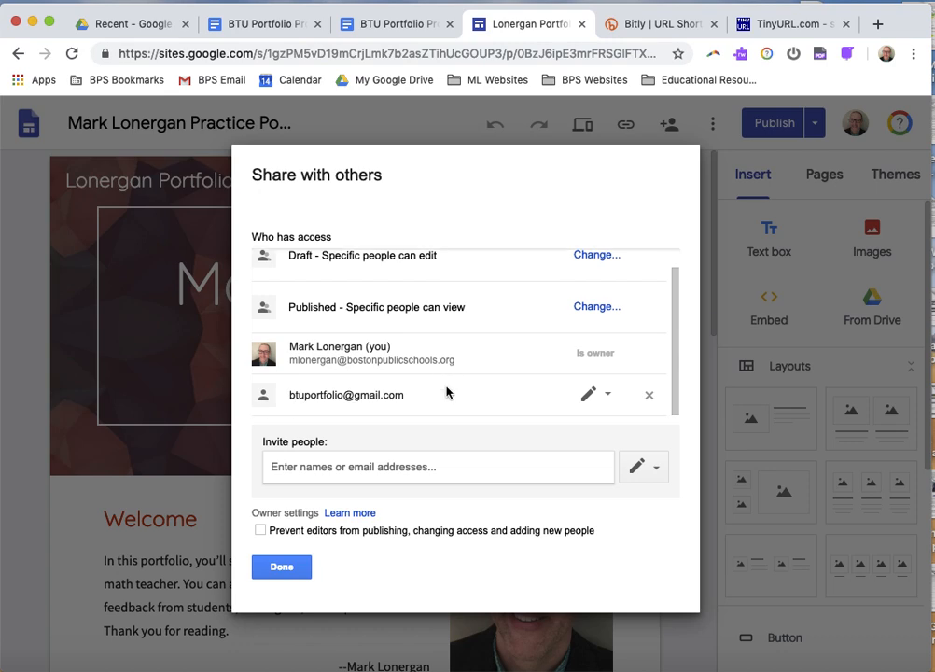
left_click(302, 570)
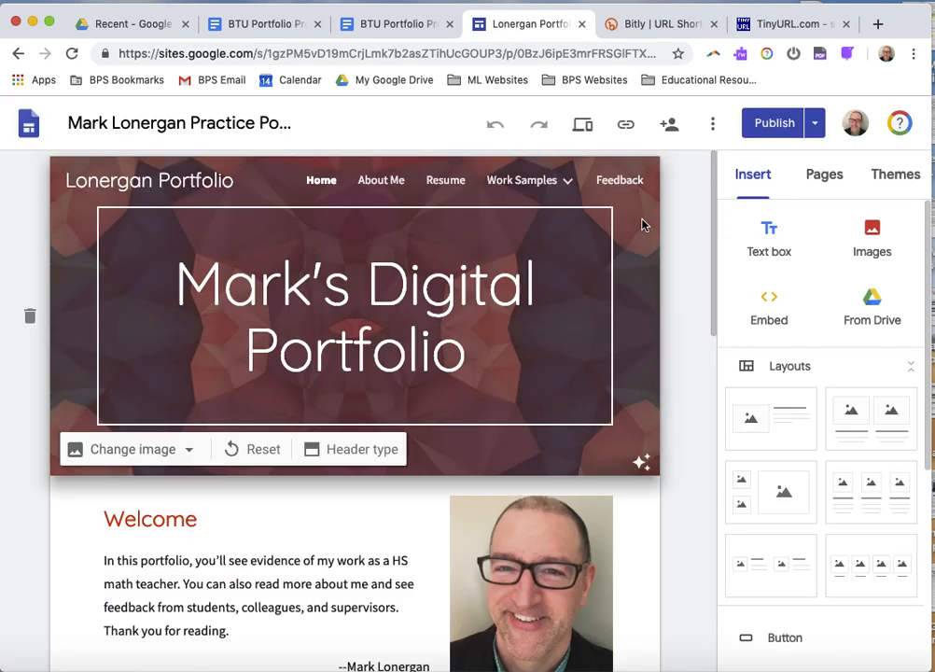
Set the published site's access so that anyone can find and view the published version.
left_click(671, 128)
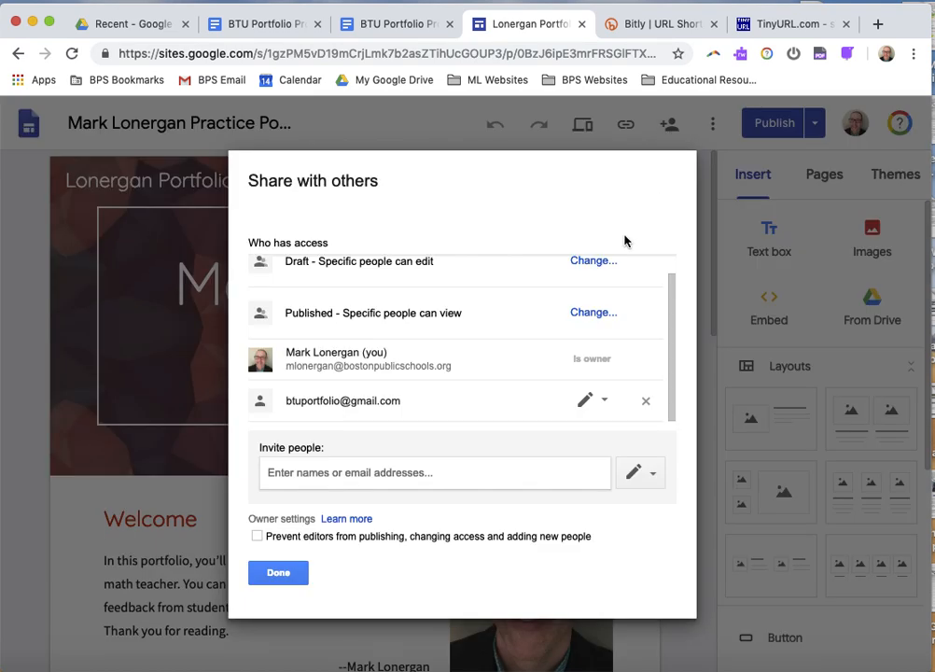
scroll(494, 400, "up", 2)
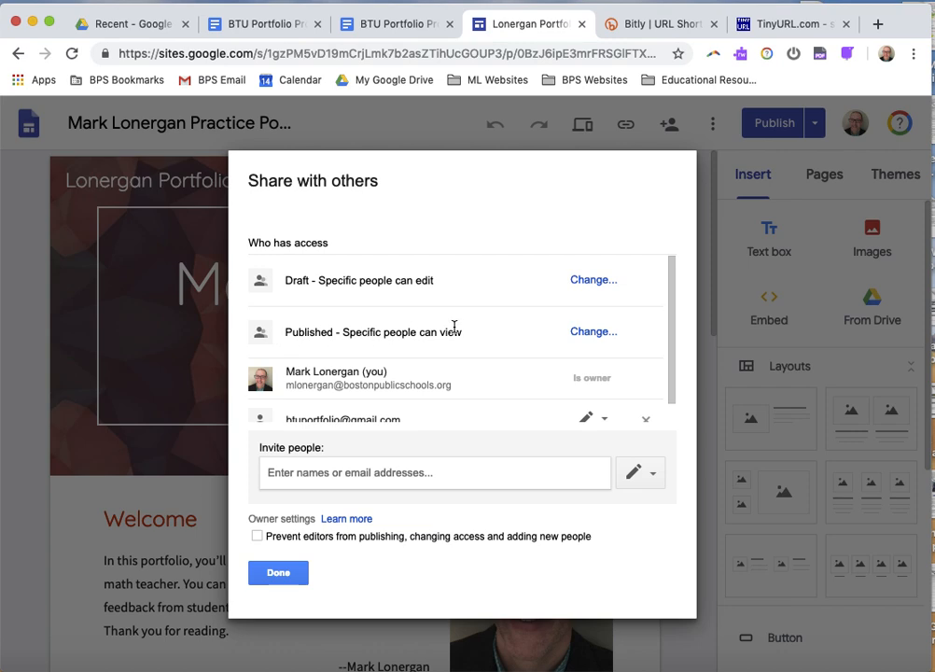
left_click(588, 334)
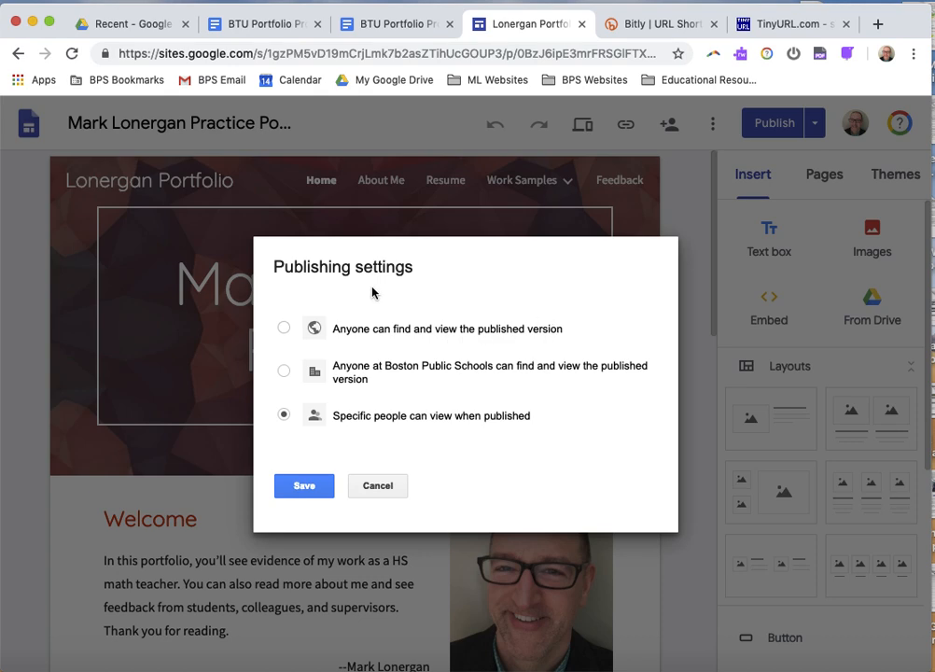
left_click(283, 327)
left_click(309, 486)
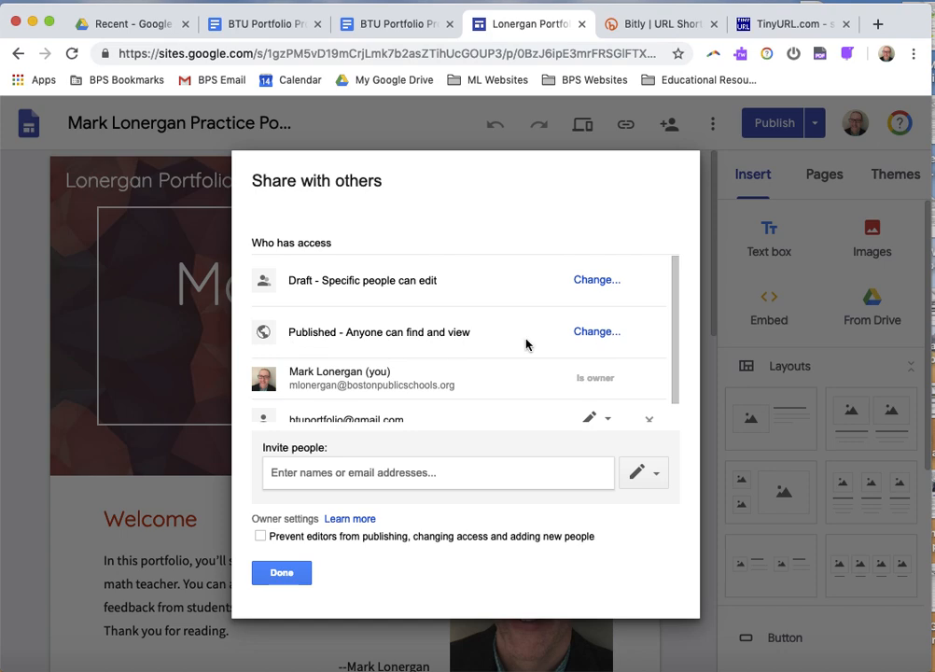
Restrict the published site's access to specific people.
left_click(594, 334)
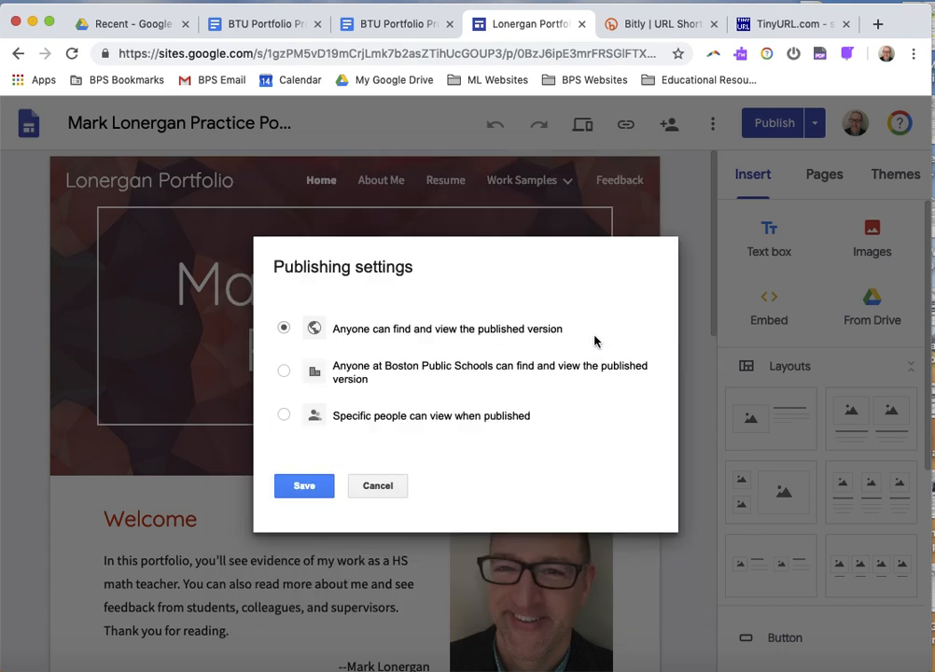
left_click(381, 419)
left_click(305, 486)
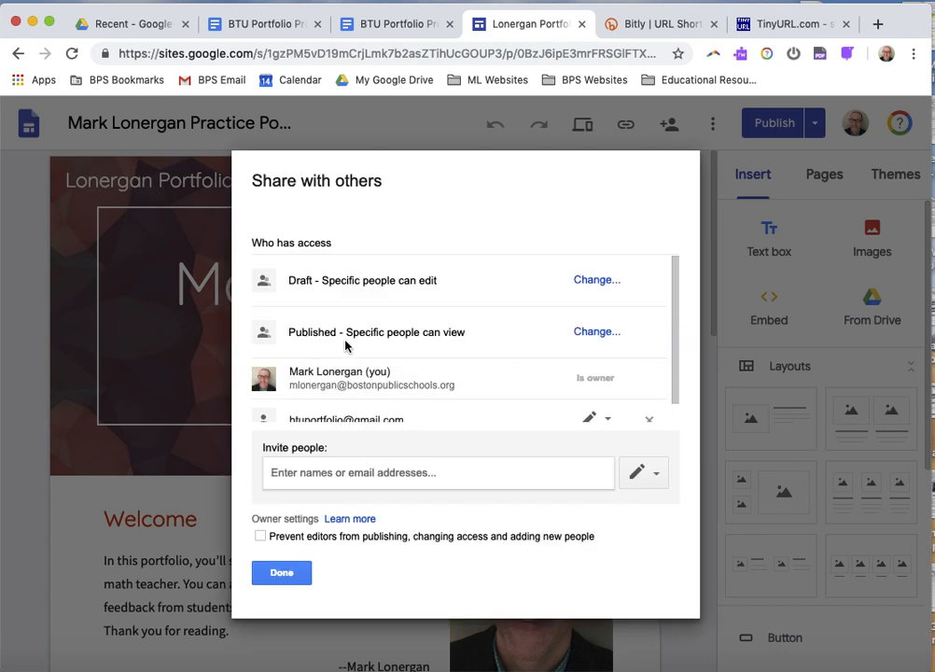
scroll(346, 345, "down", 1)
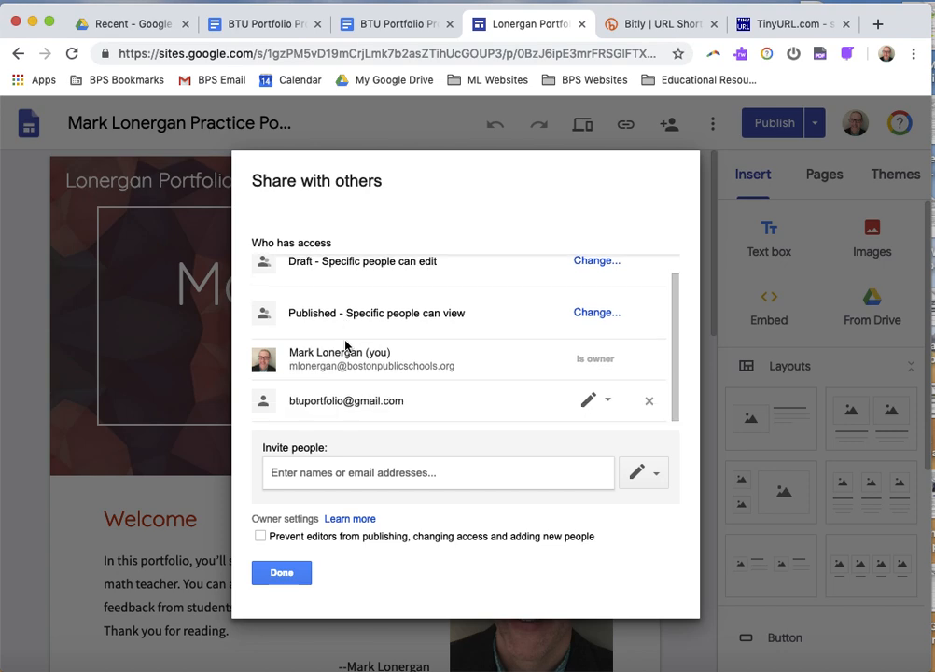
left_click(326, 473)
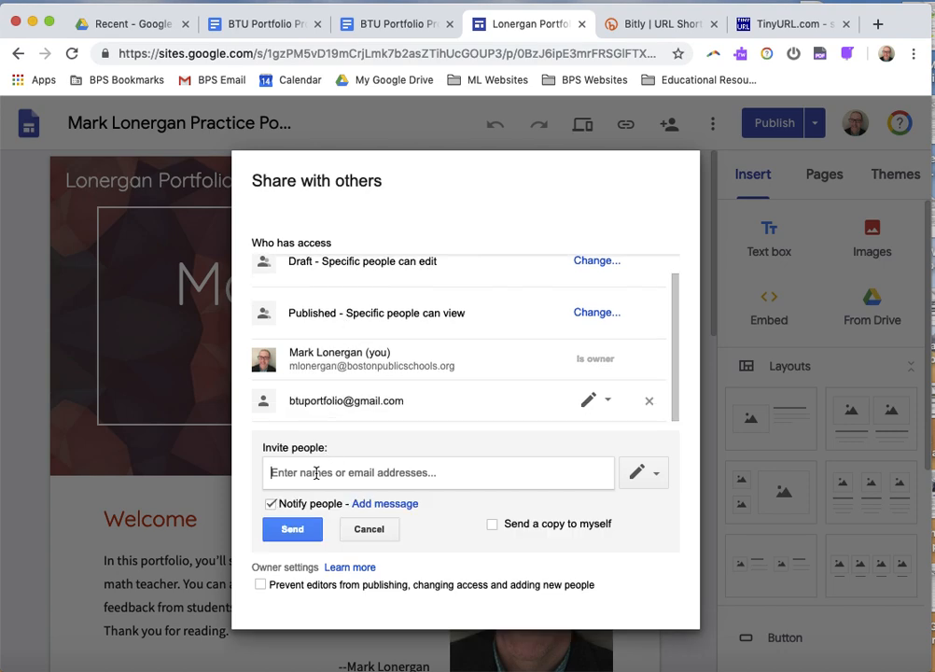
type("laur")
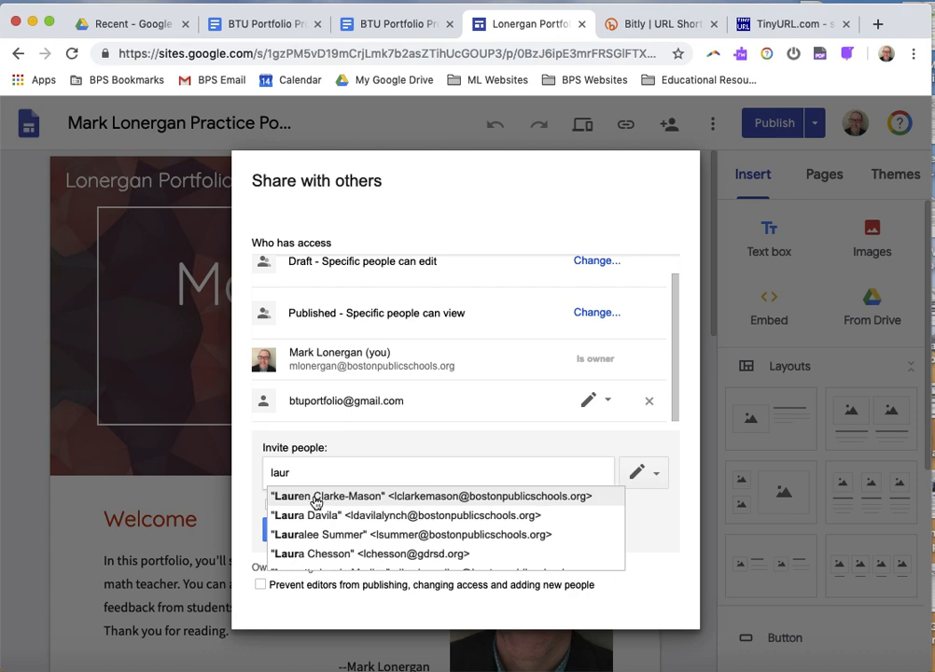
left_click(313, 501)
left_click(650, 474)
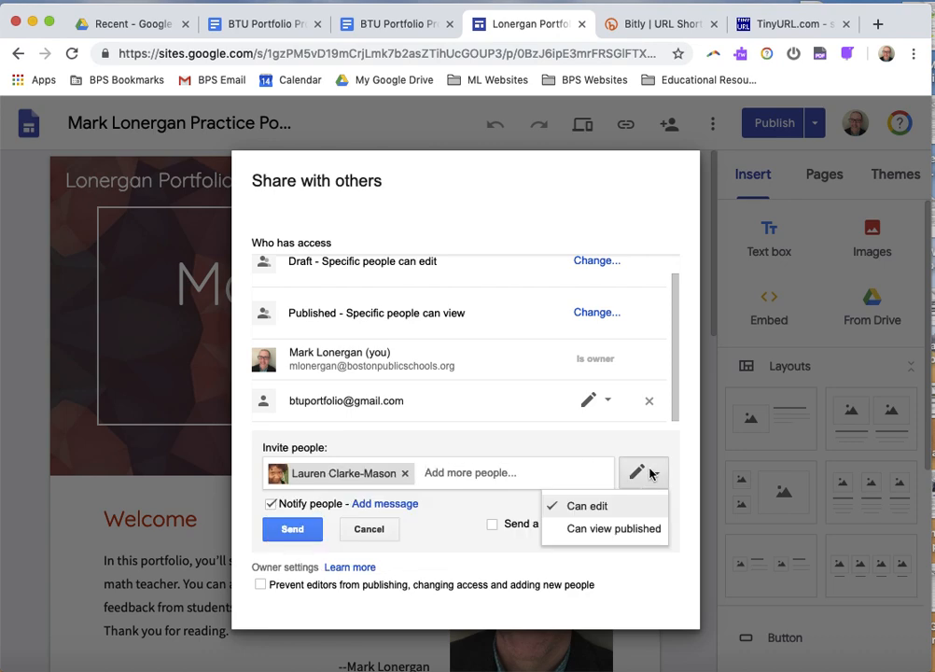
left_click(627, 528)
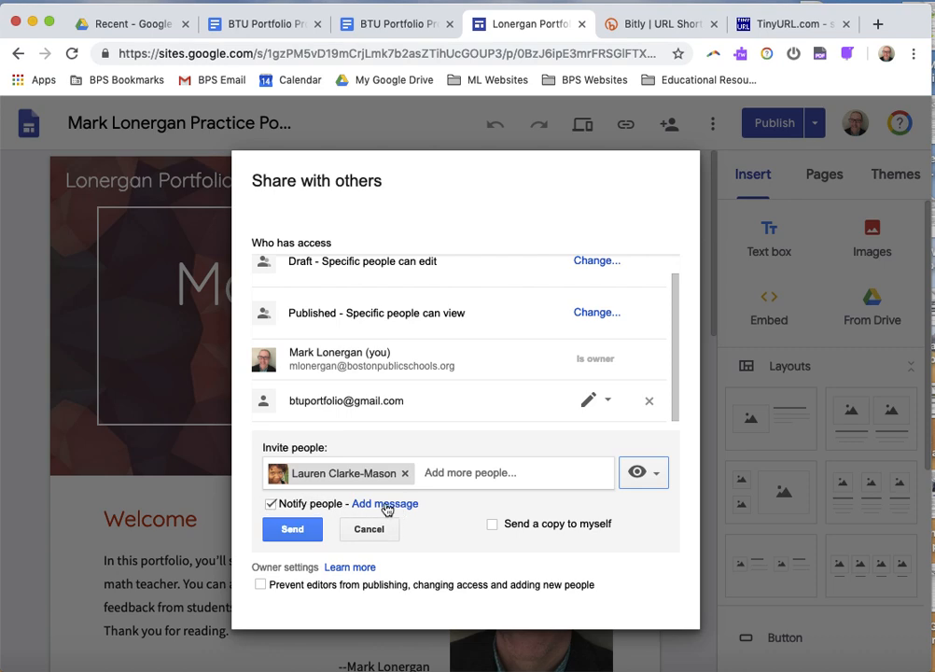
left_click(270, 504)
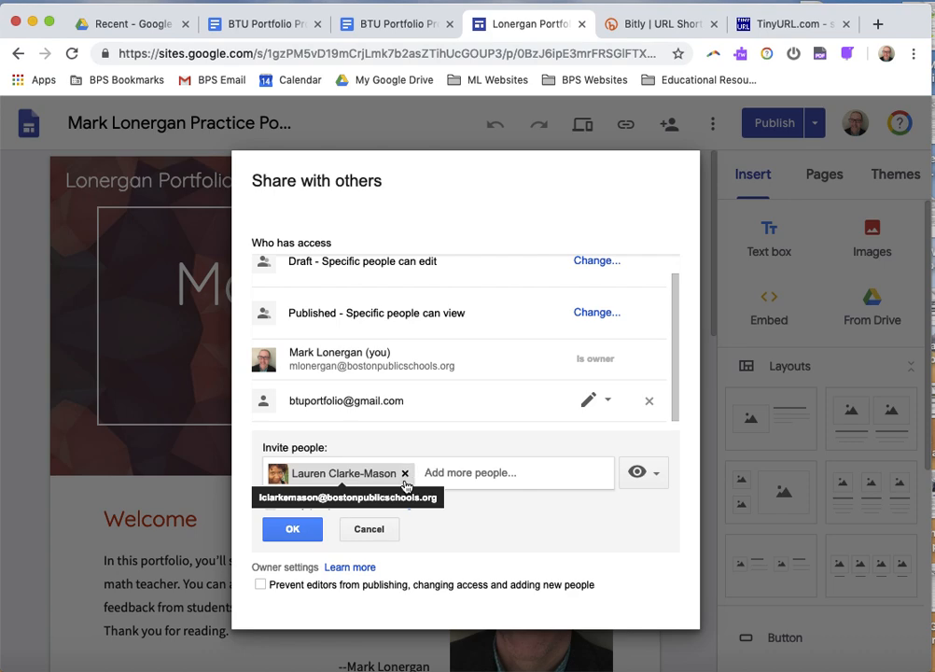
left_click(370, 530)
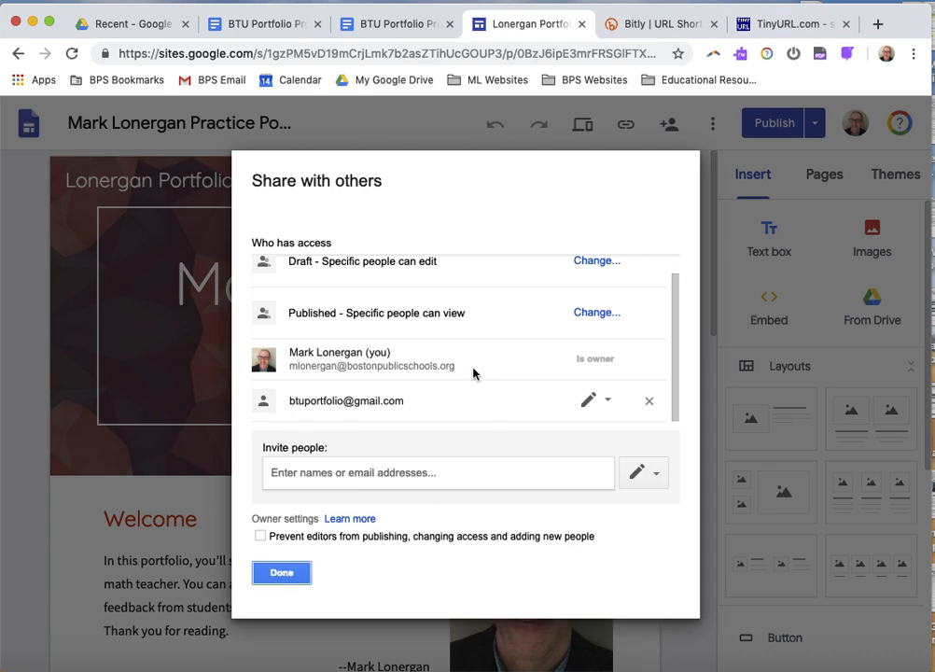
left_click(282, 573)
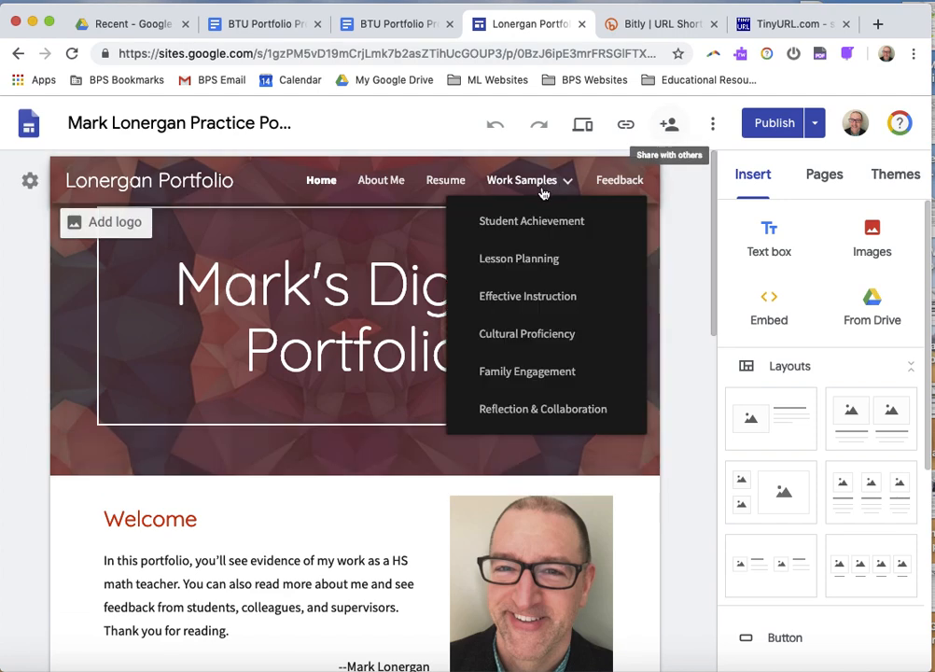
Open the published version of the portfolio site and copy its web address.
left_click(815, 135)
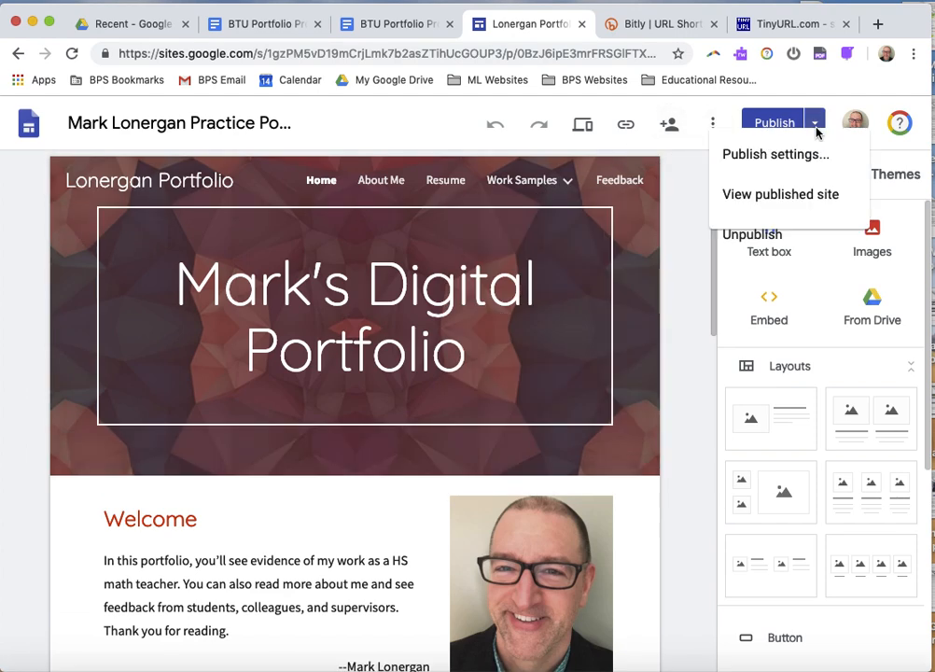
left_click(758, 209)
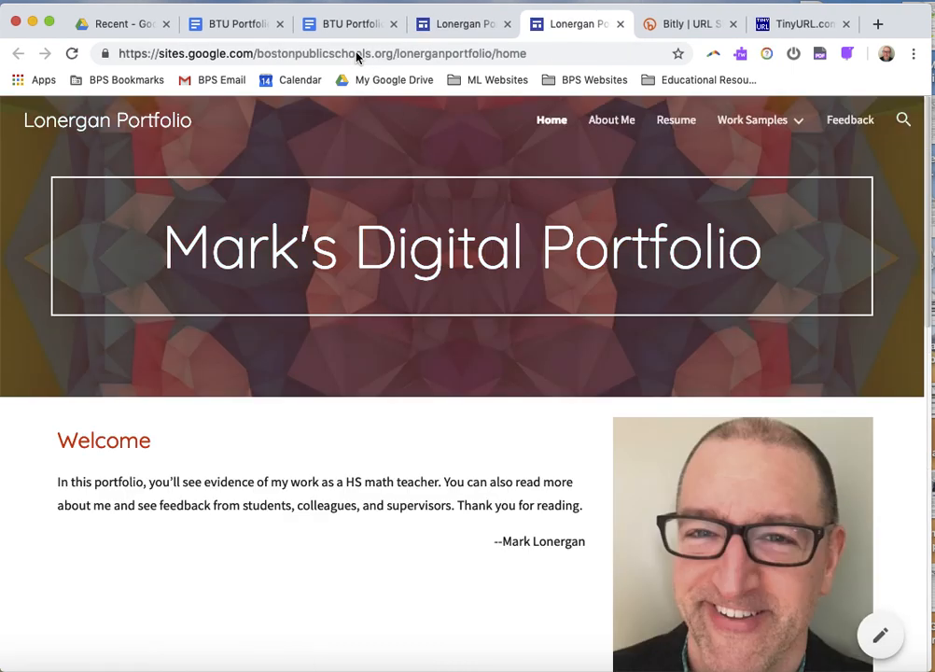
left_click(520, 58)
key("super+c")
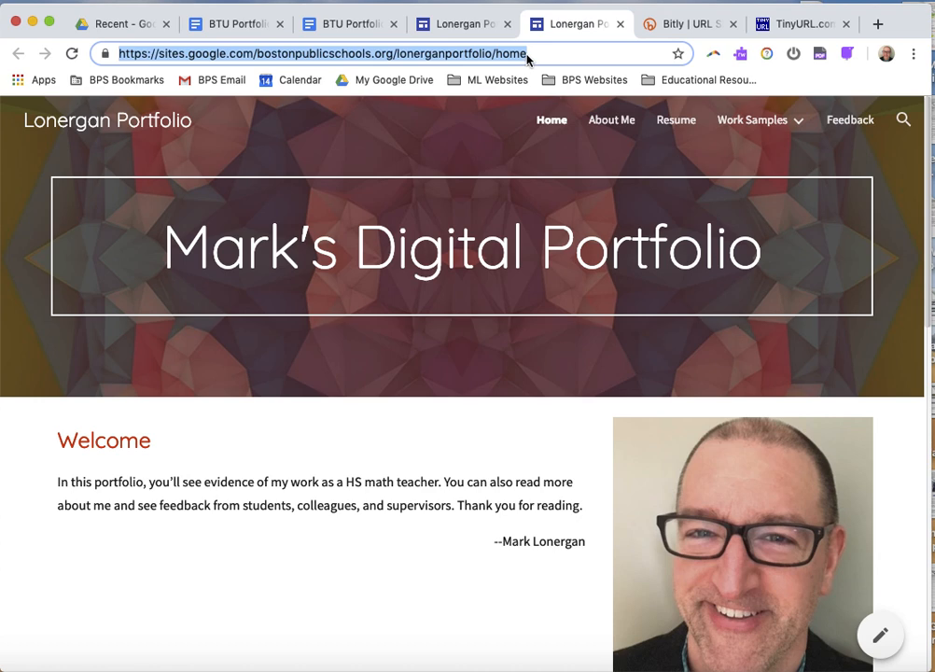
Look over the Bitly and TinyURL link-shortening sites and return to the published portfolio page.
left_click(678, 27)
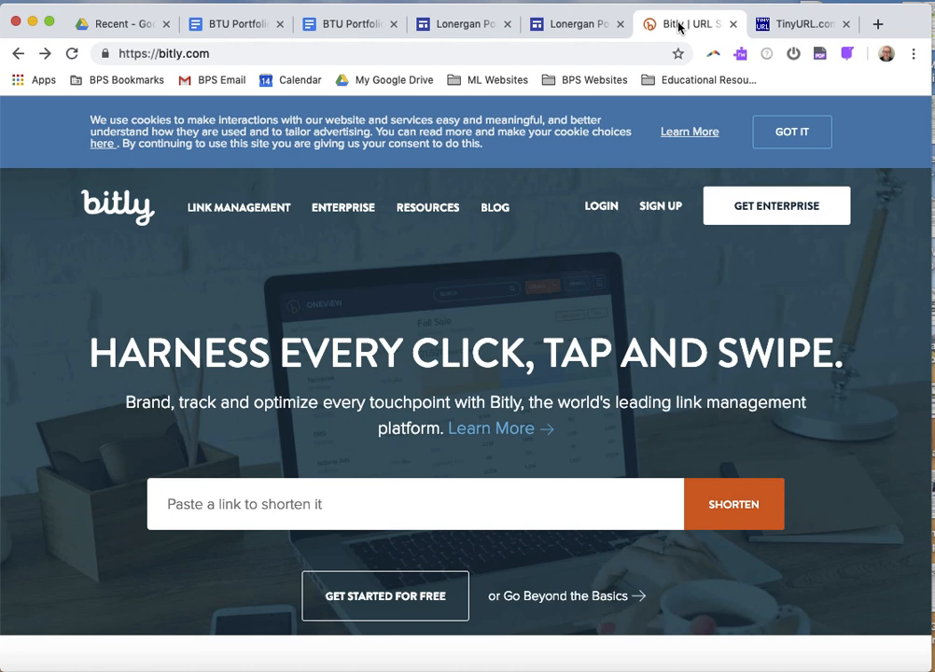
left_click(786, 25)
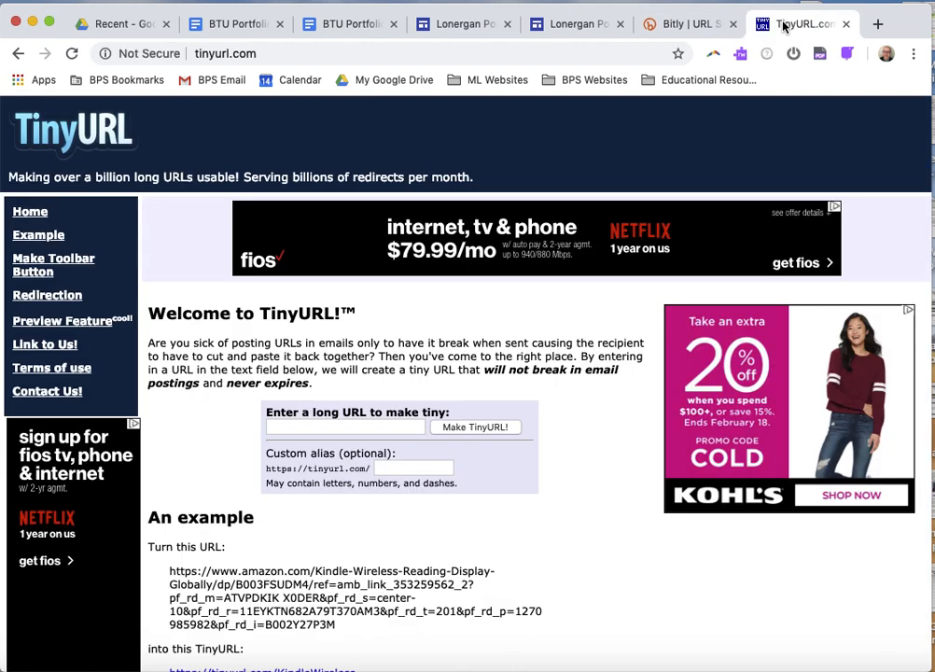
left_click(694, 25)
left_click(457, 26)
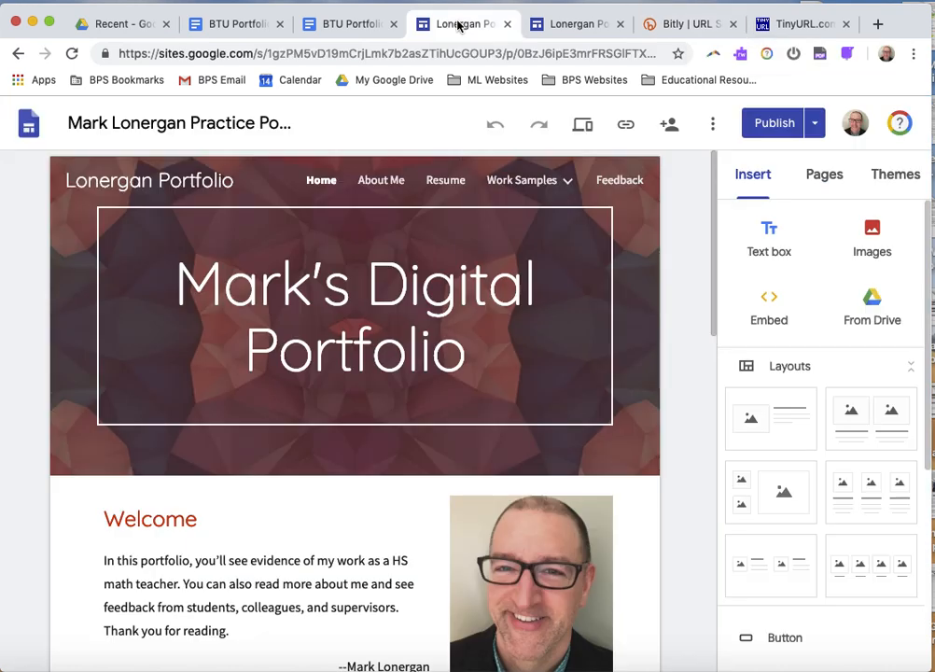
left_click(564, 26)
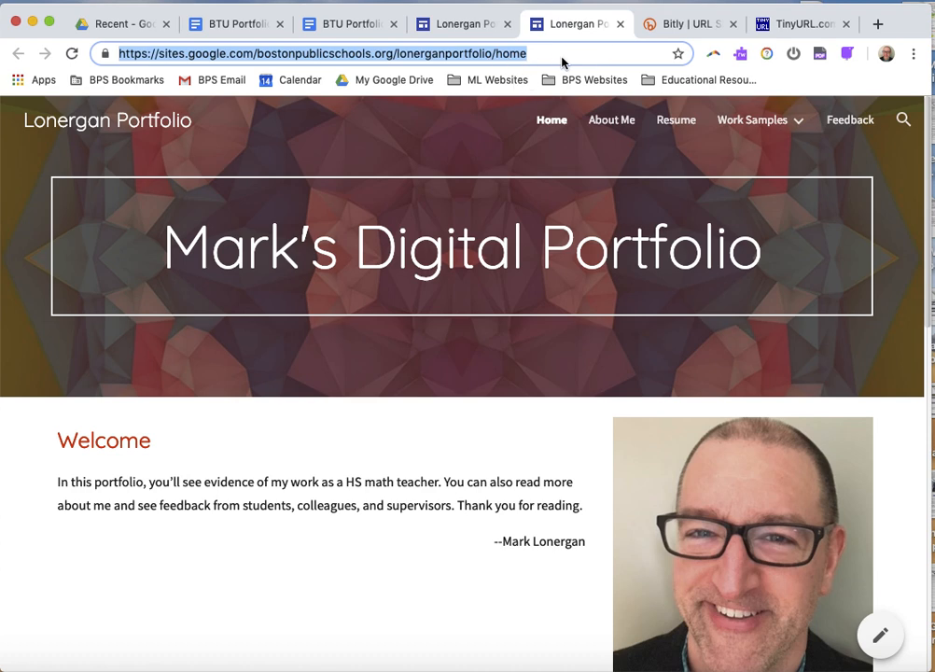
Shorten the copied portfolio address with Bitly.
left_click(686, 28)
left_click(276, 505)
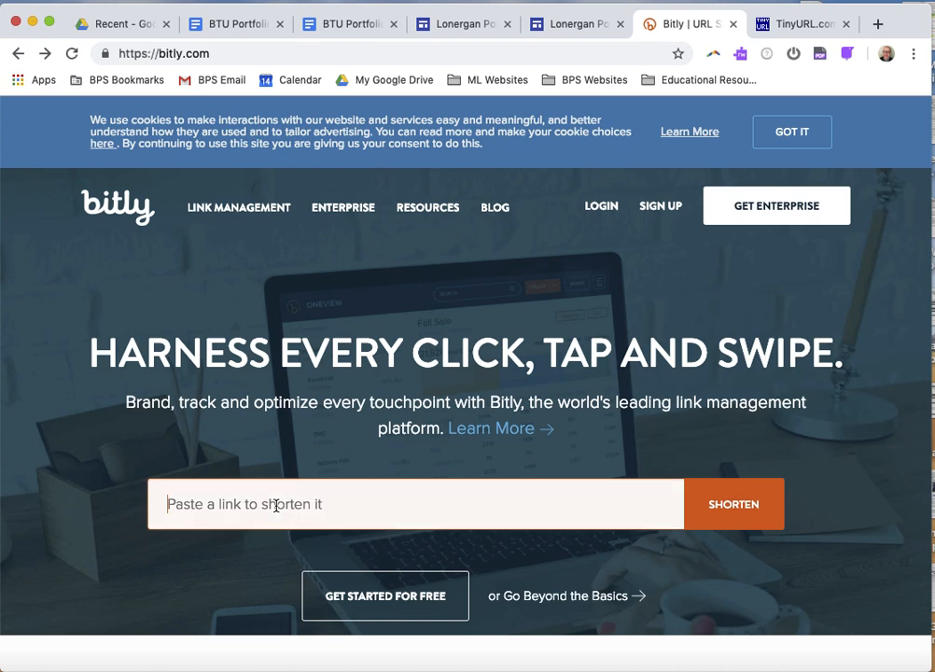
key("super+v")
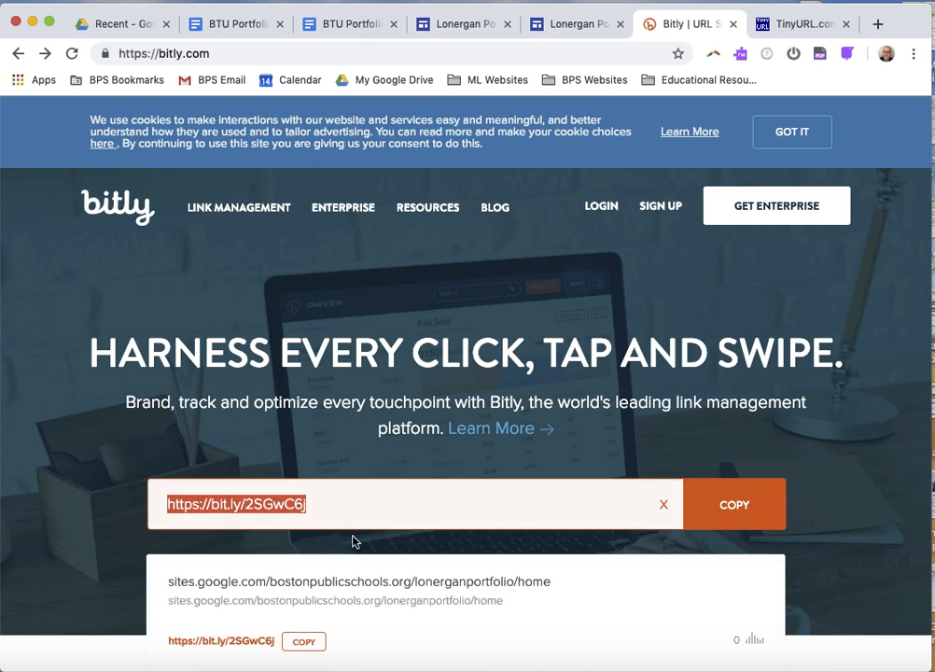
left_click(265, 507)
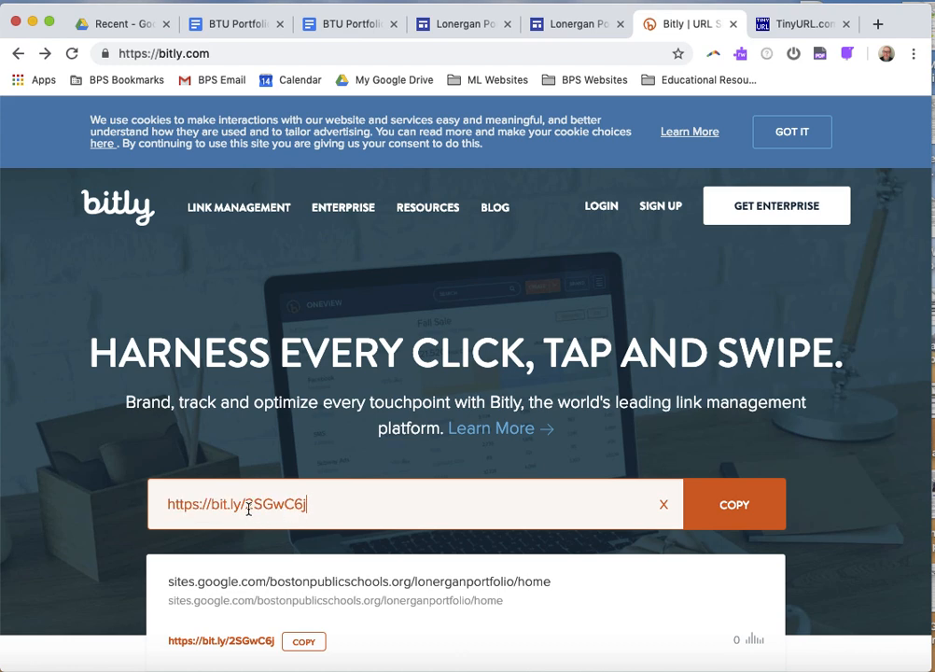
Examine the ending of the shortened Bitly link and the link details listed beneath it.
left_click_drag(247, 508, 308, 507)
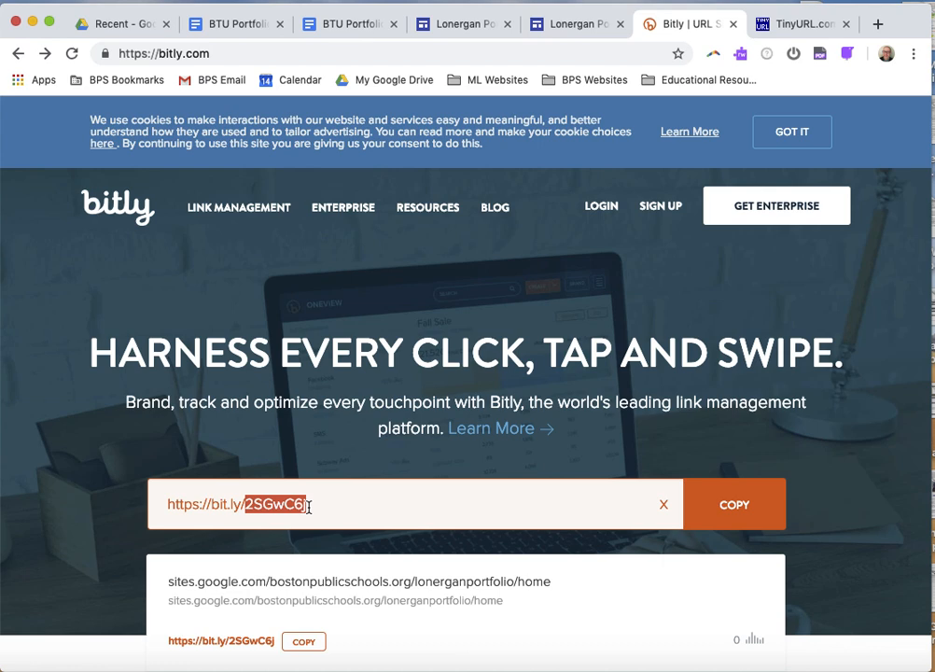
scroll(368, 506, "down", 4)
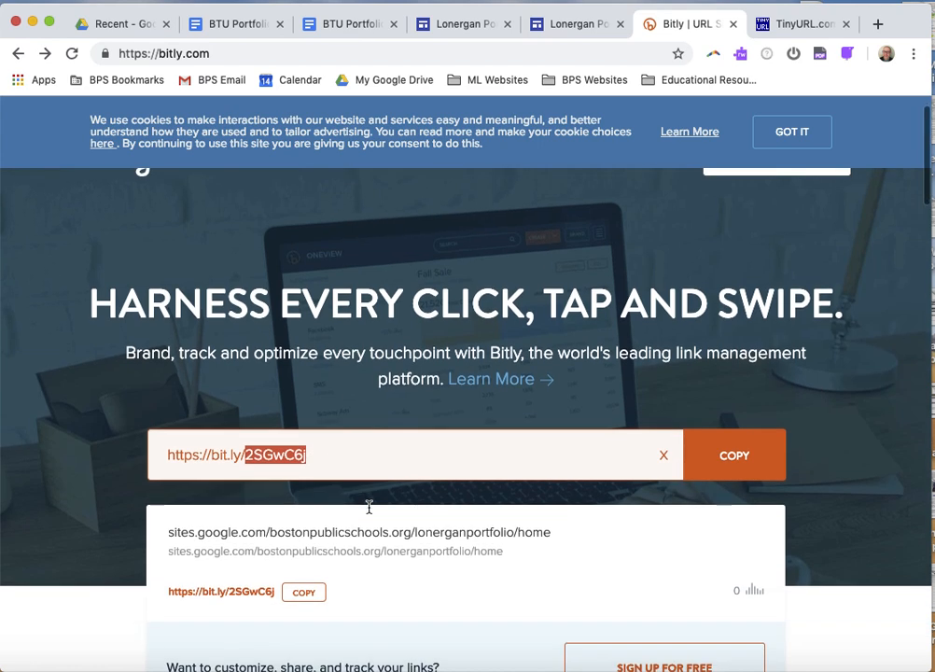
scroll(369, 511, "up", 4)
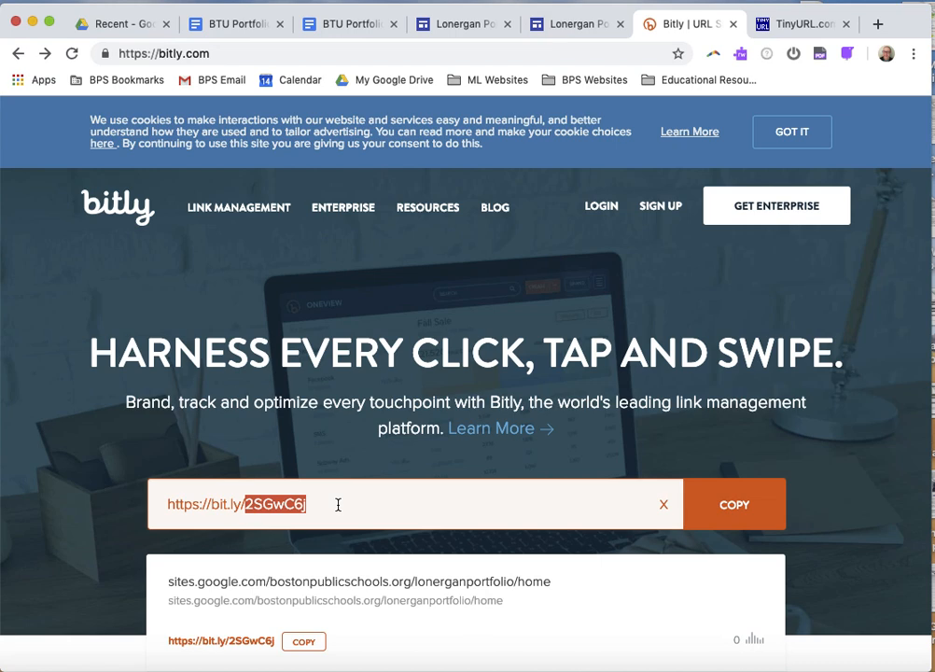
Switch to TinyURL and enter the copied portfolio address as the long URL to shorten.
left_click(819, 25)
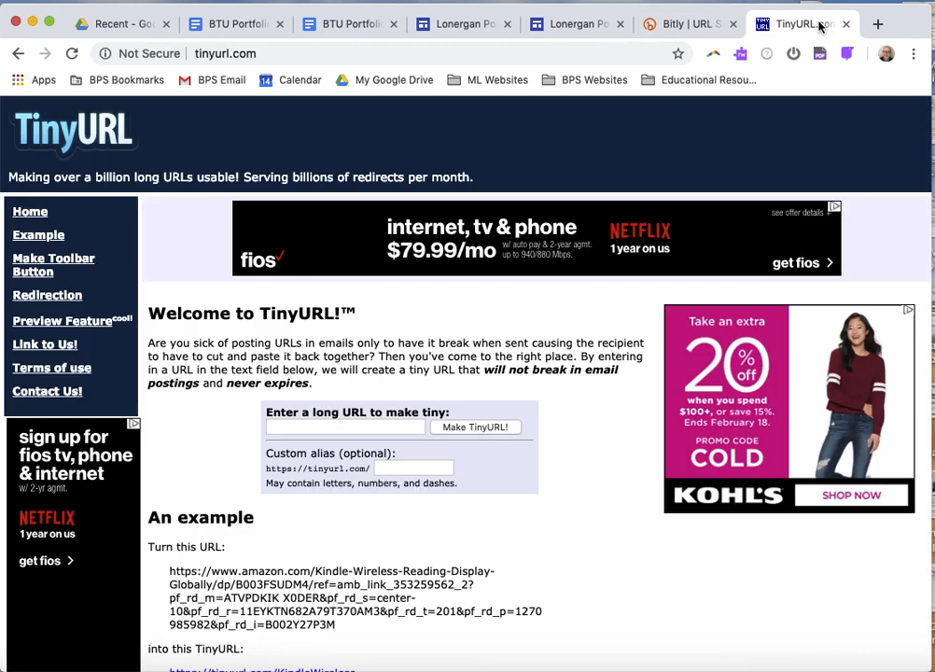
left_click(339, 427)
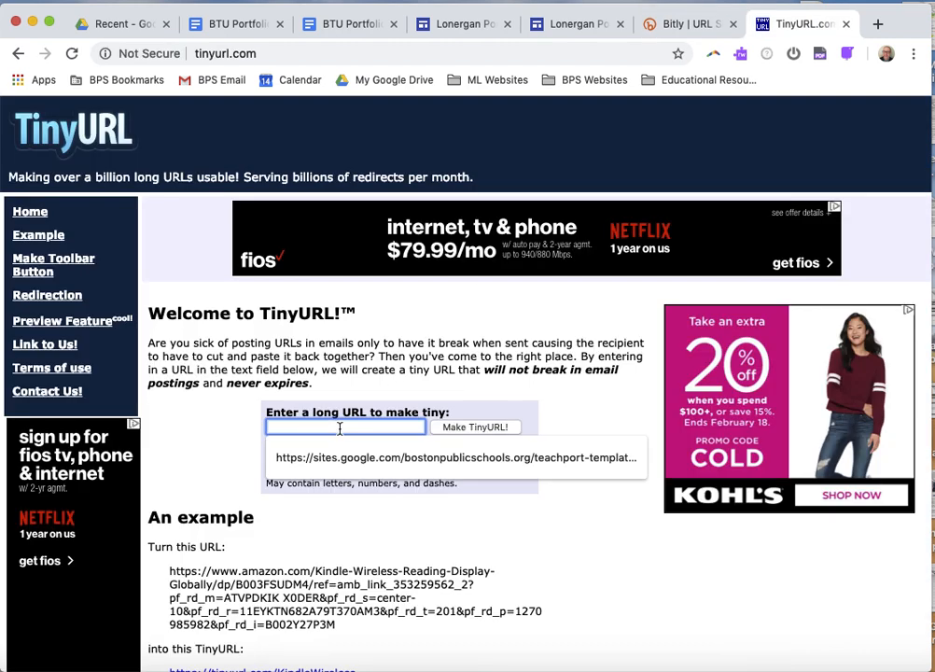
key("super+v")
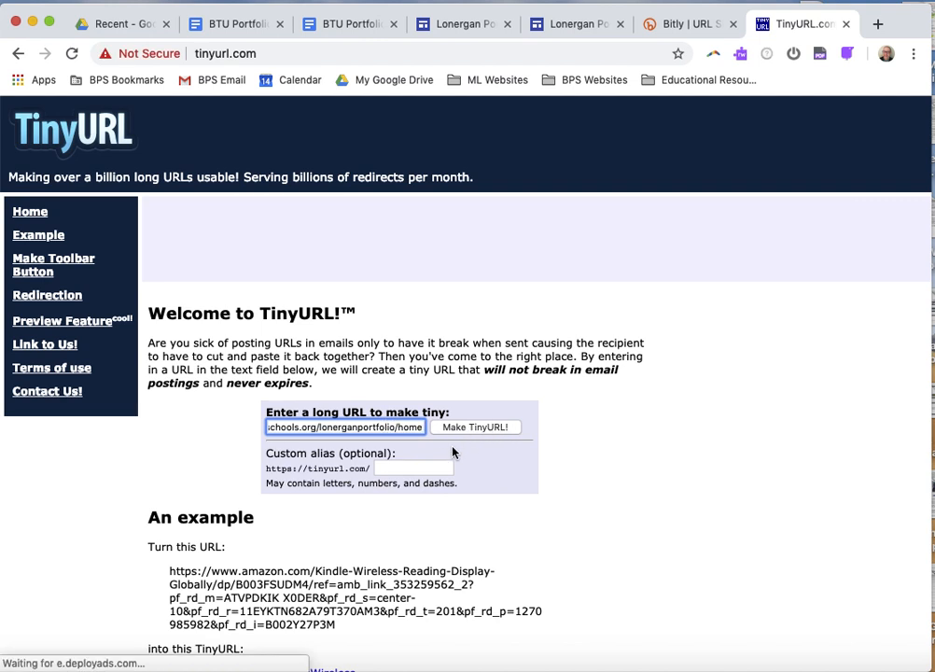
Create the TinyURL with a custom alias of the owner's surname followed by "_portfolio", and highlight the resulting short address.
left_click(388, 466)
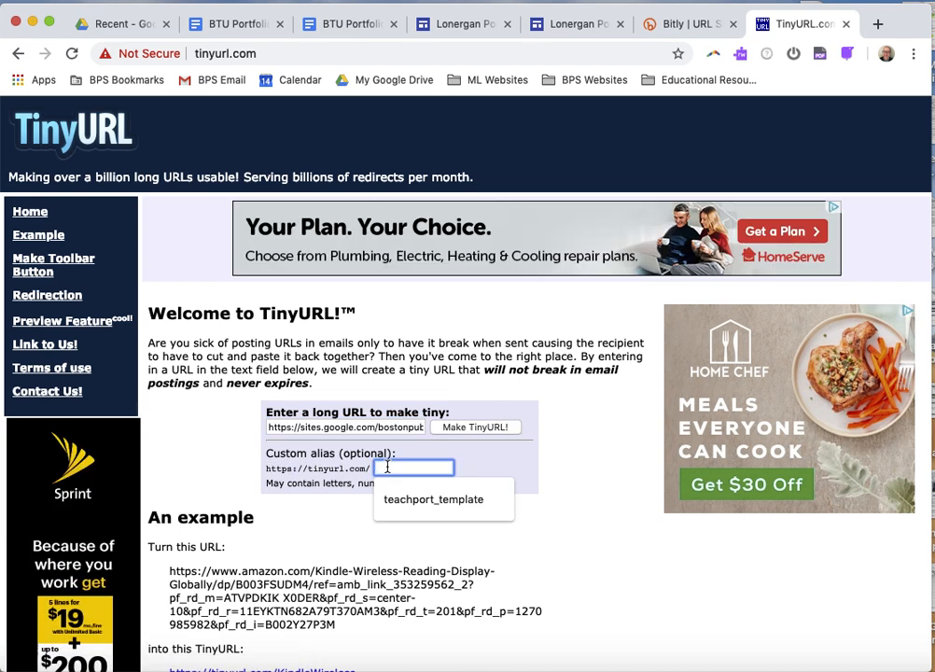
key("Escape")
type("lonerga")
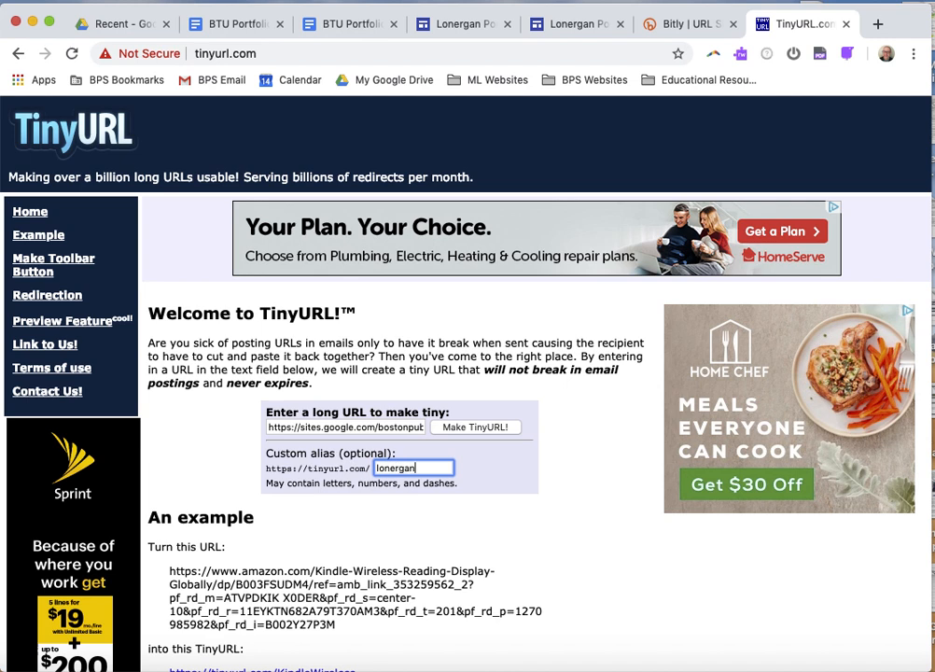
type("n_portfolio")
scroll(387, 467, "down", 2)
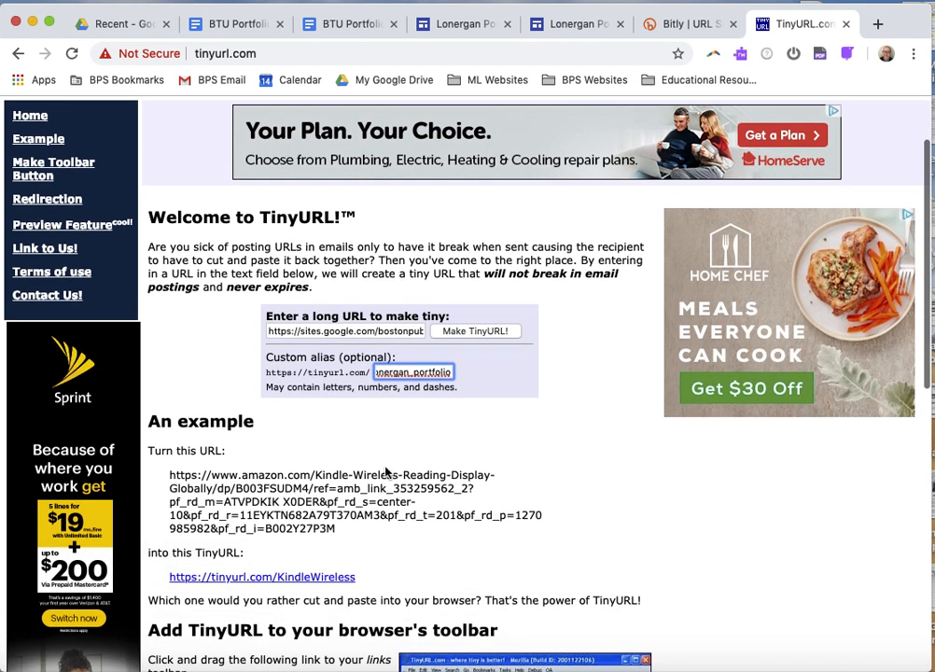
left_click(471, 334)
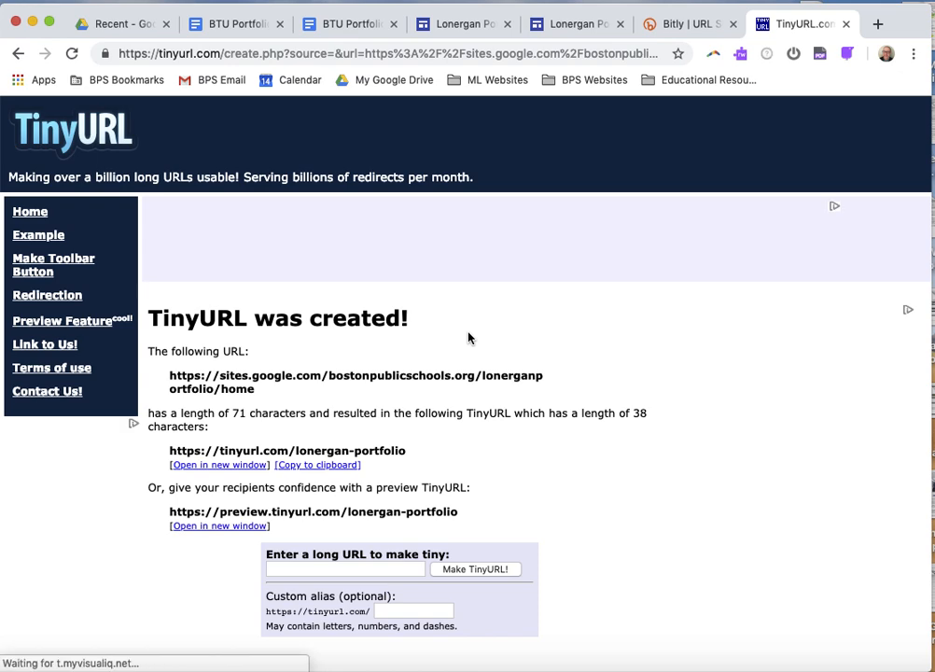
left_click_drag(414, 455, 218, 453)
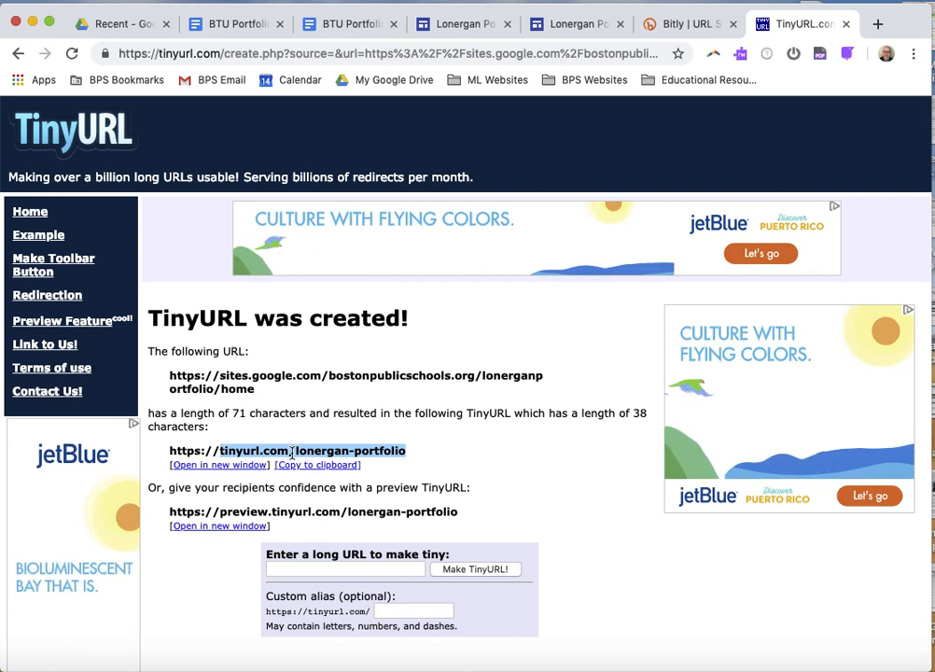